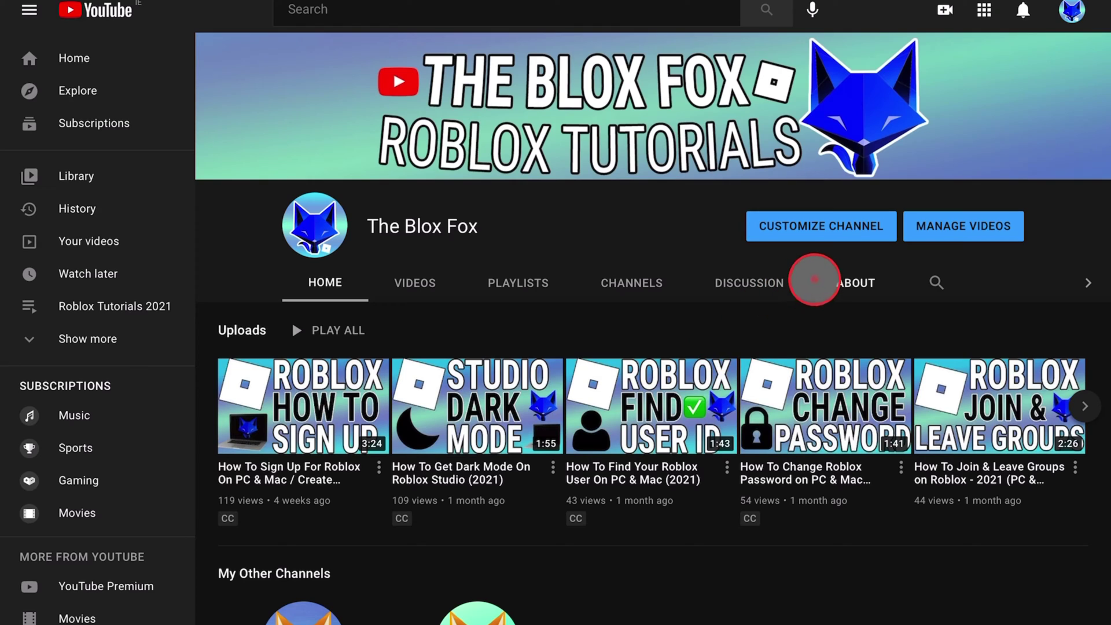
scroll(431, 578, down, 2)
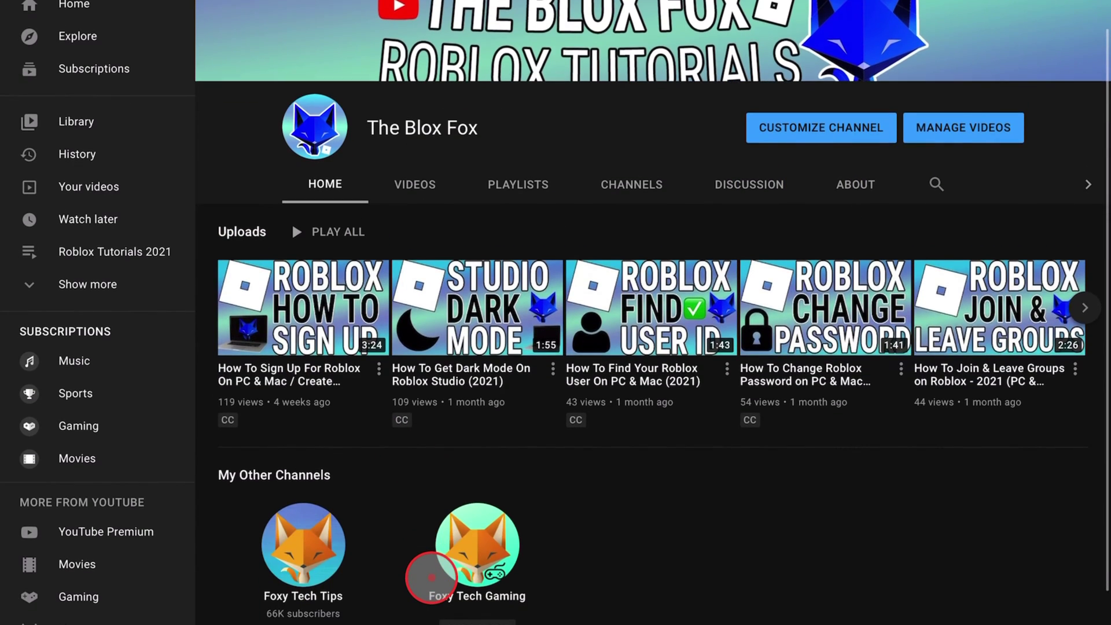
scroll(431, 578, up, 2)
Show the channel's uploaded Roblox tutorial videos on the Videos tab.
click(412, 264)
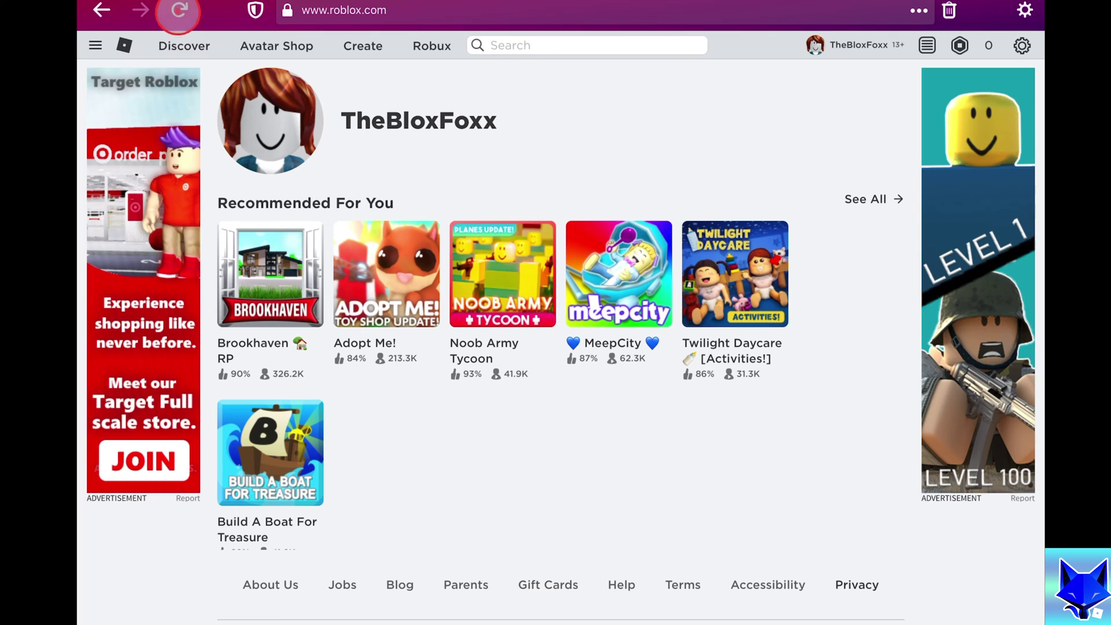
Reload the Roblox home page and open the gear account menu.
click(180, 10)
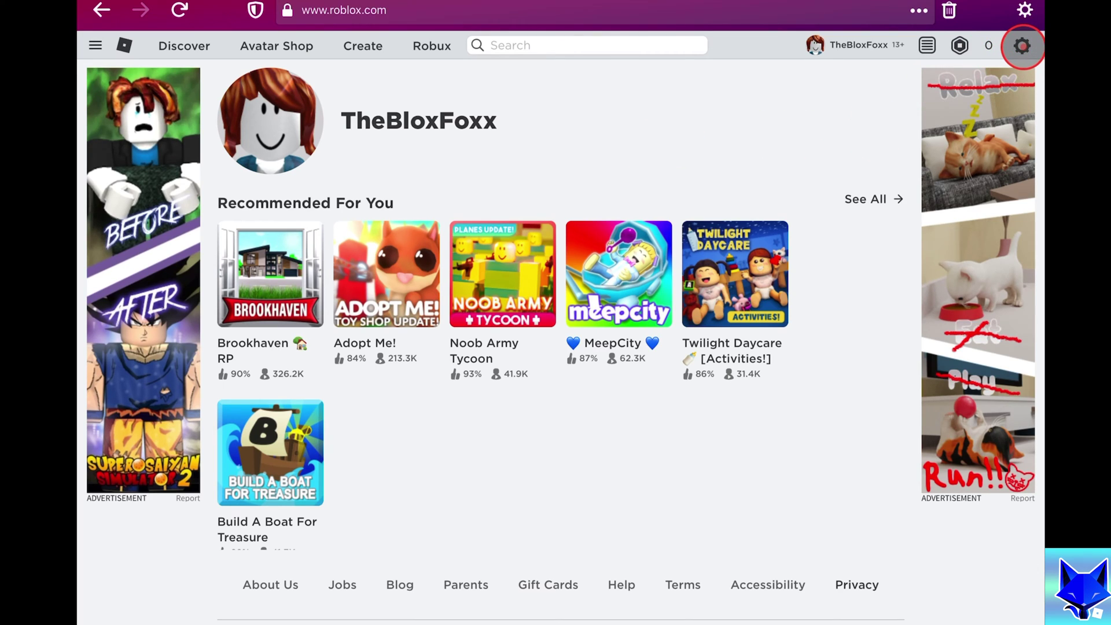
click(1023, 46)
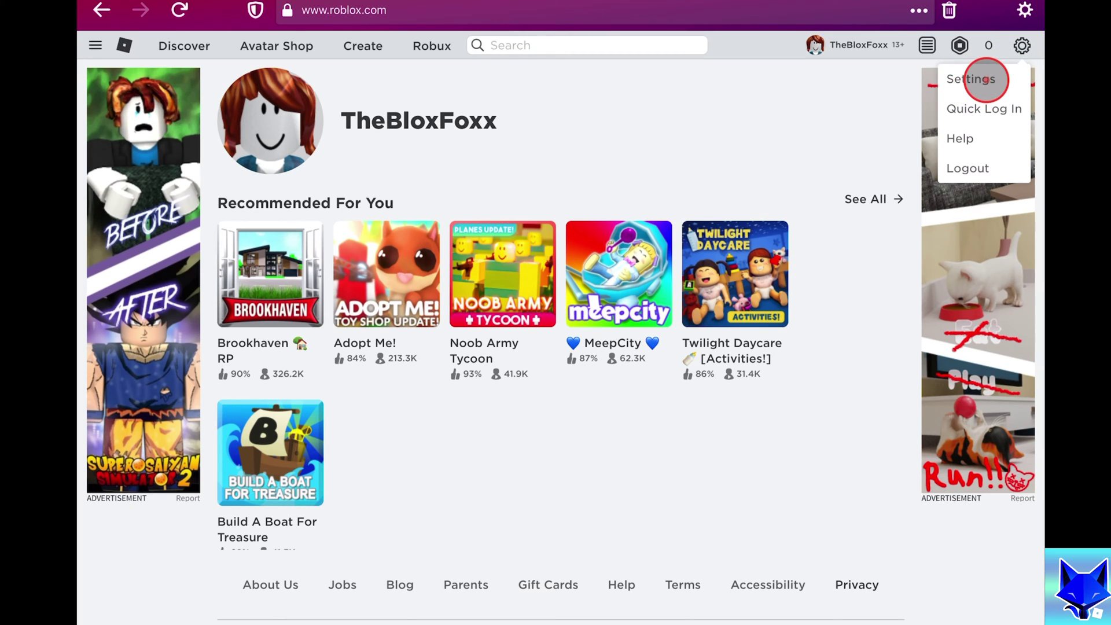
Go to My Settings and start editing the Phone Number in Account Info.
click(970, 78)
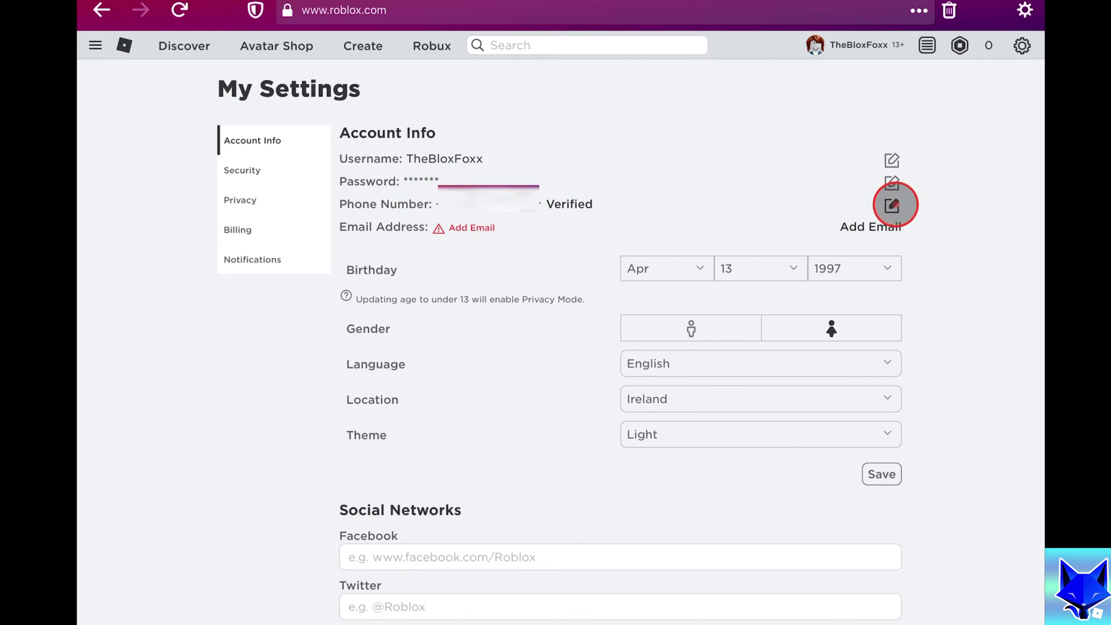
click(893, 205)
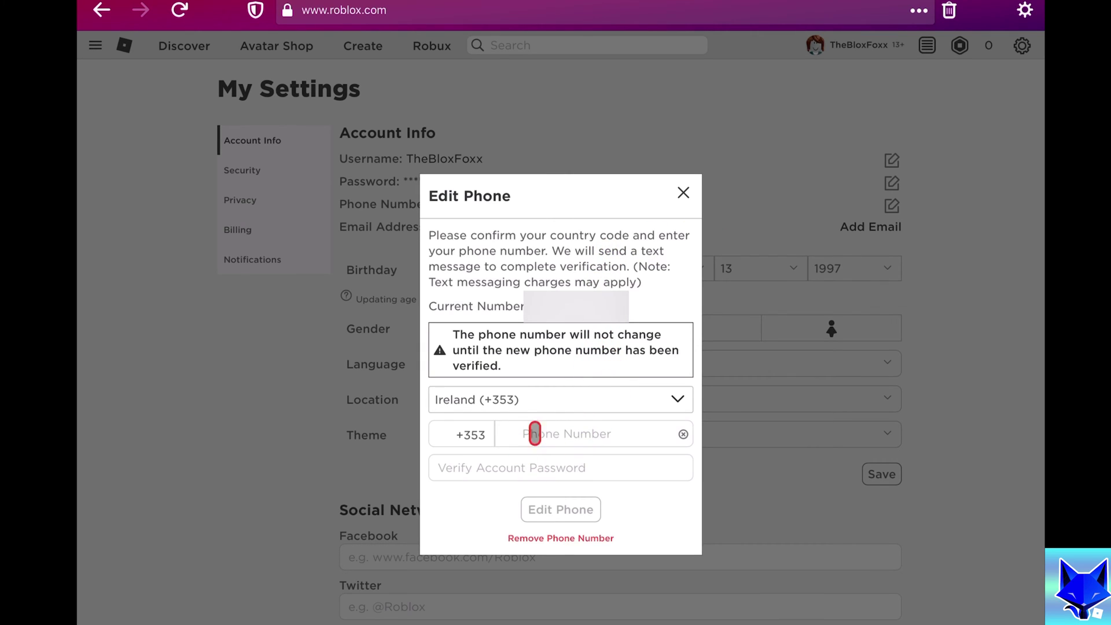
Remove the phone number, verifying with the account password.
click(560, 538)
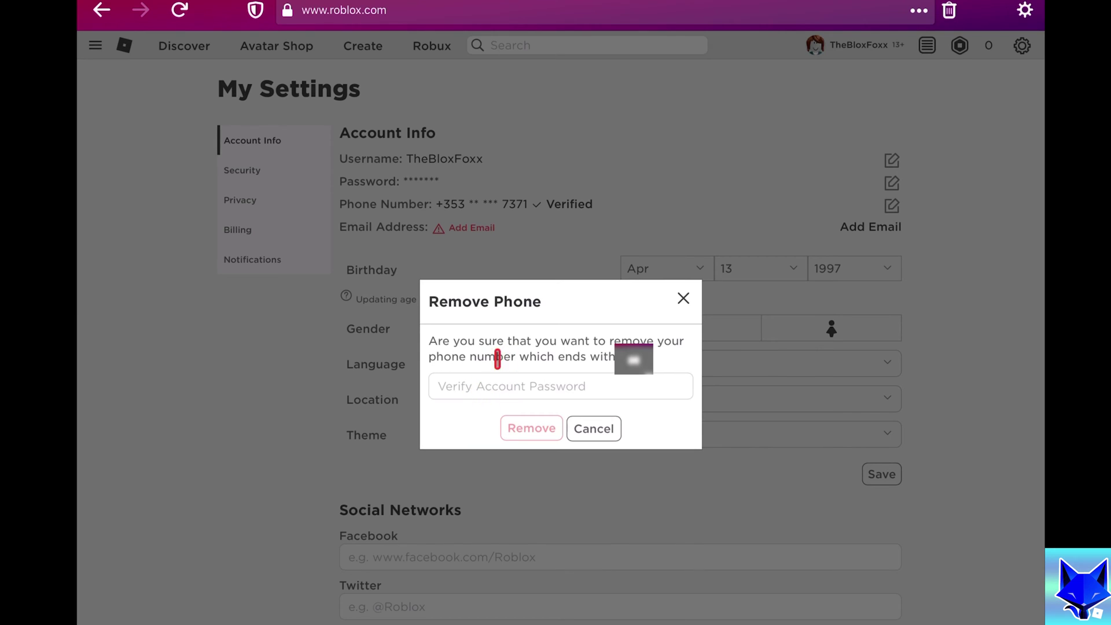
click(471, 386)
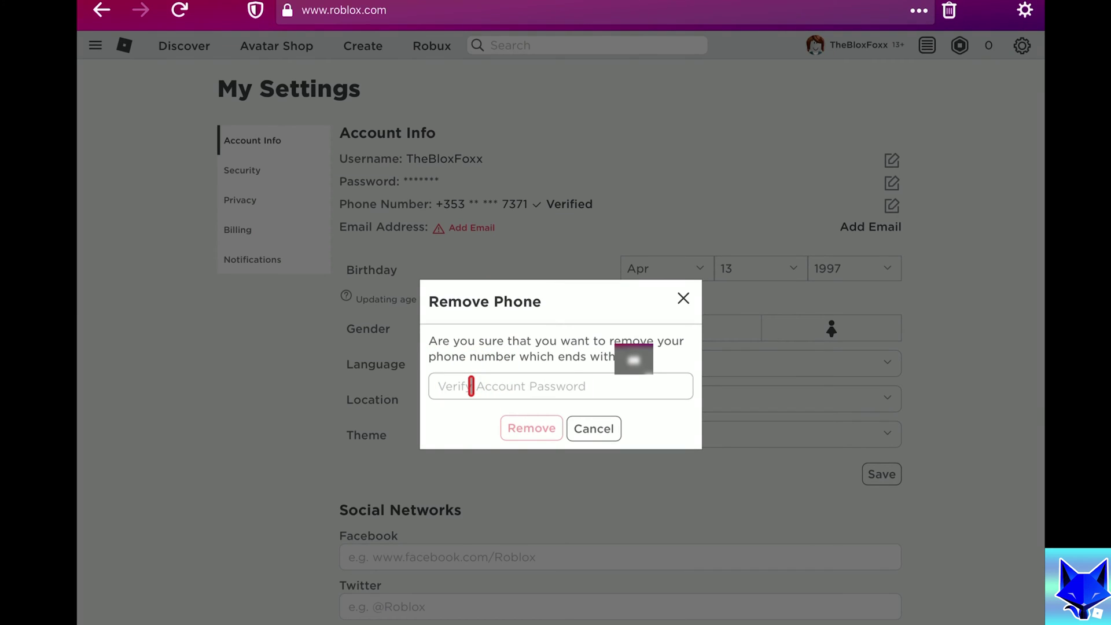
text(••••••••••••)
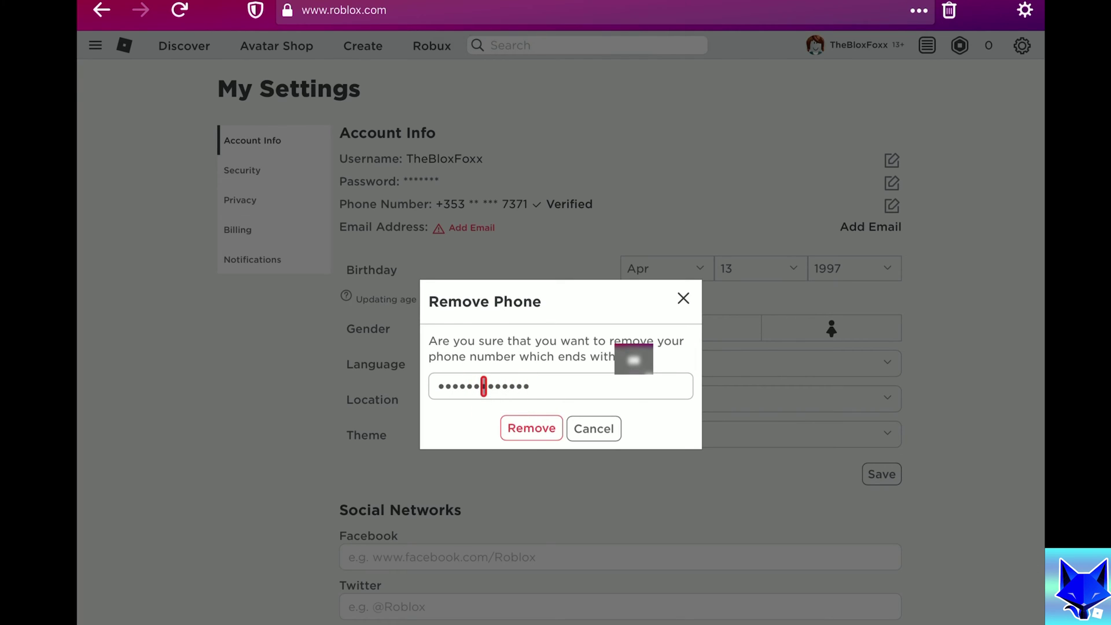
click(530, 427)
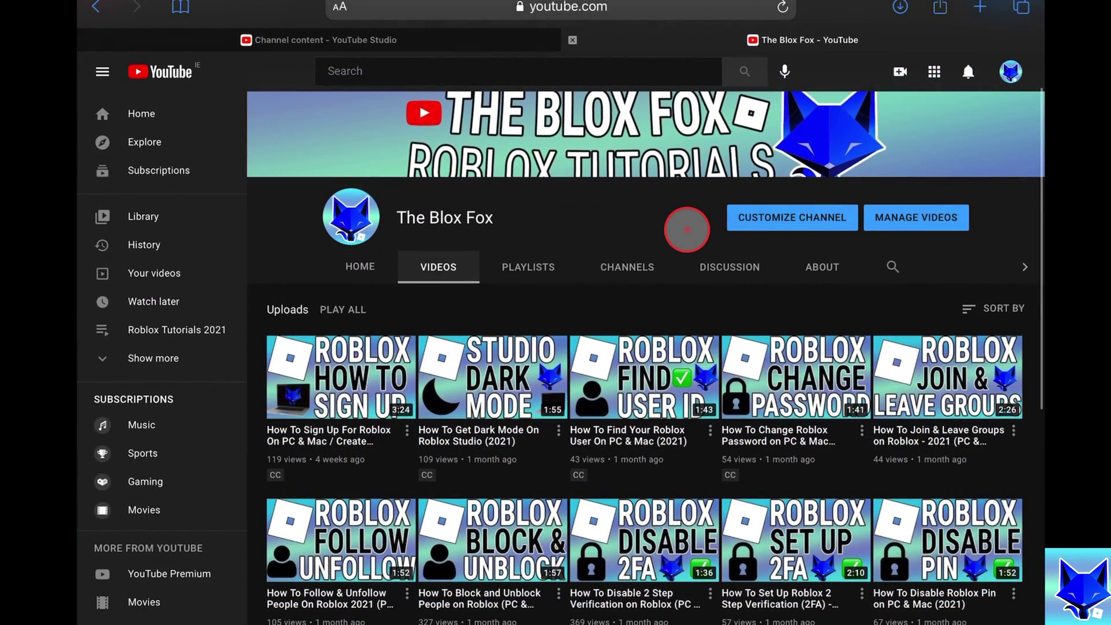
scroll(563, 348, down, 5)
scroll(563, 348, down, 3)
scroll(434, 348, up, 10)
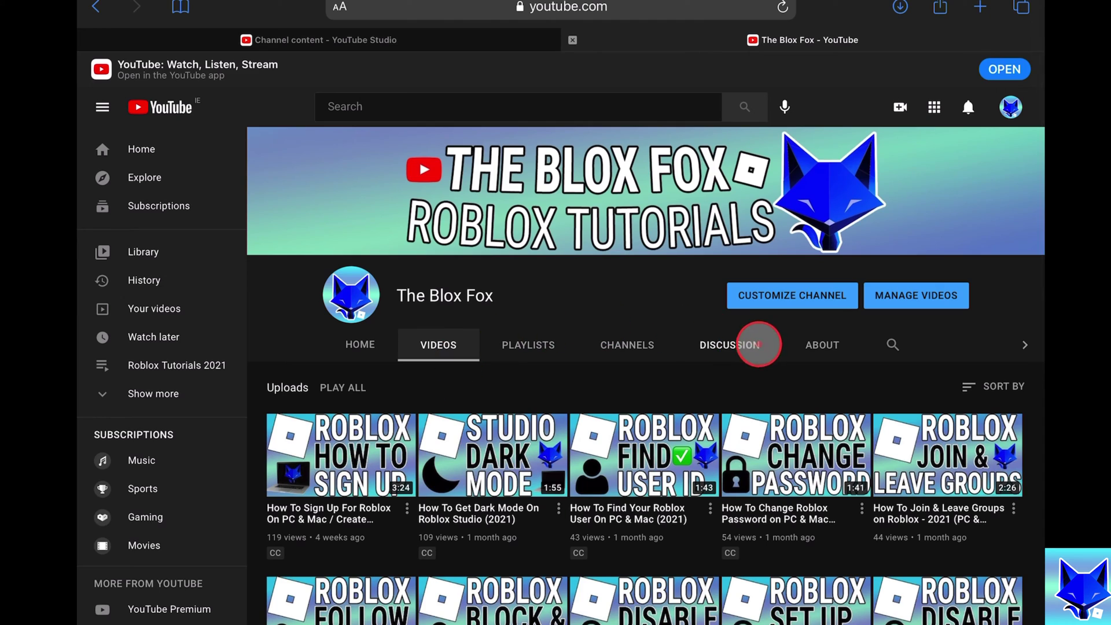
View the Blox Fox channel's About details: Ireland, joined Mar 22, 2021, 6,374 views.
click(814, 356)
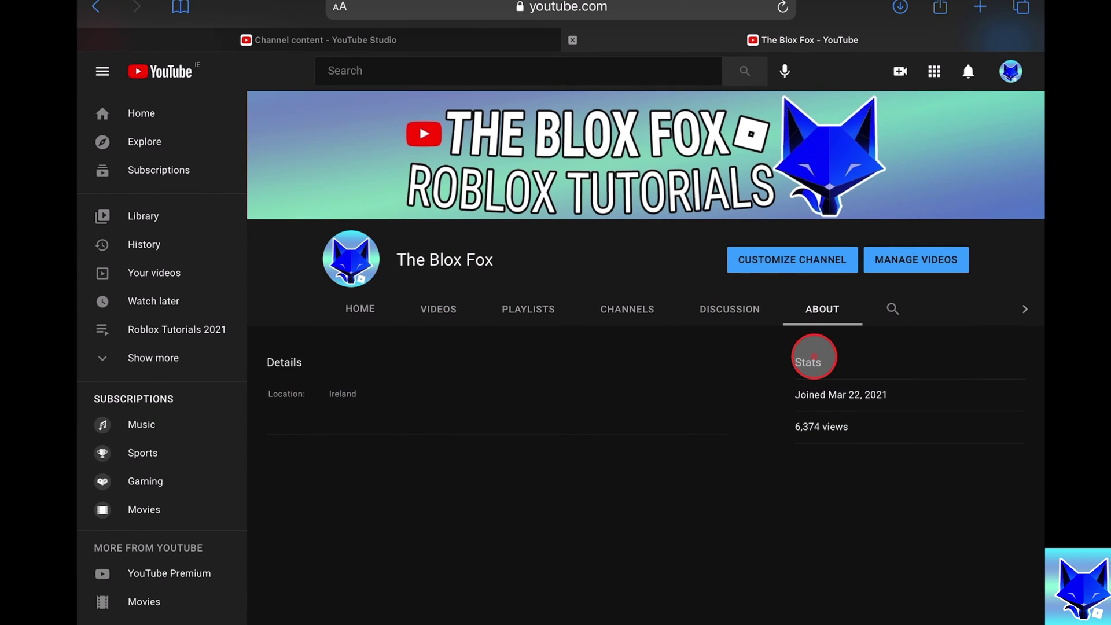